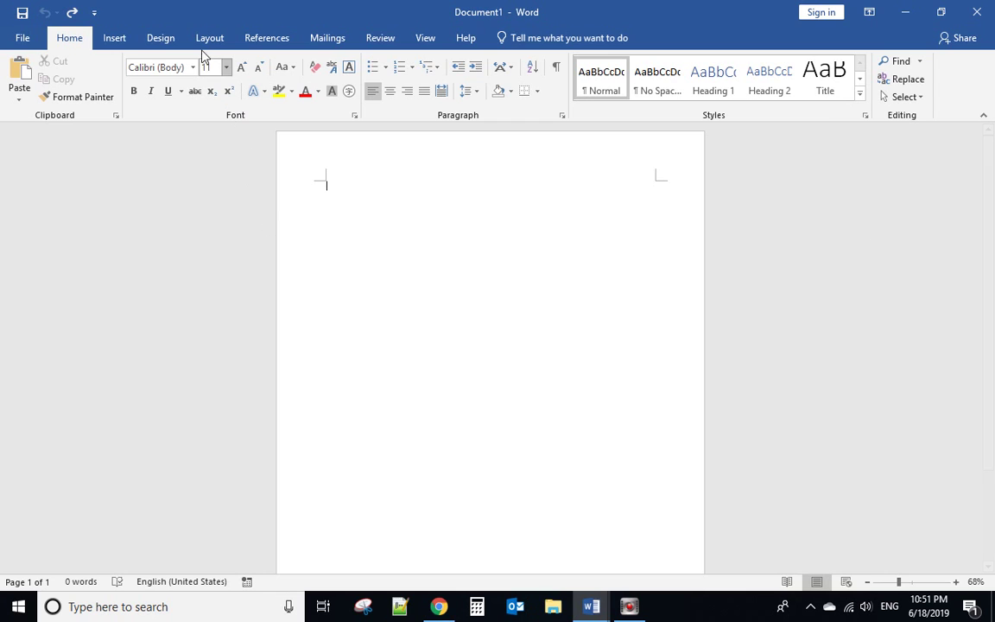
Step: Apply the built-in DO NOT COPY 2 watermark to the blank document
left_click(161, 40)
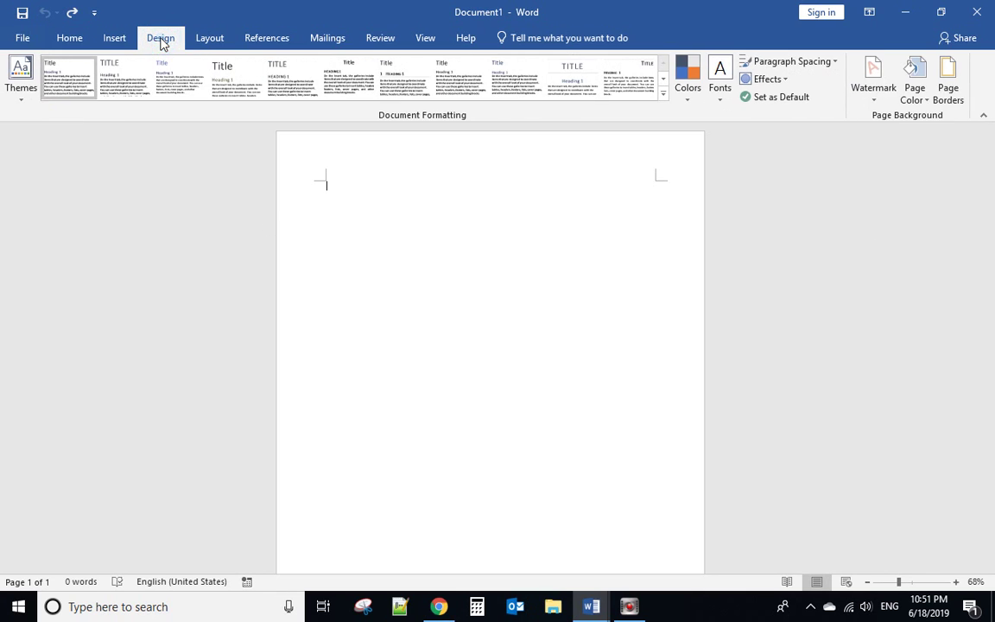
left_click(876, 95)
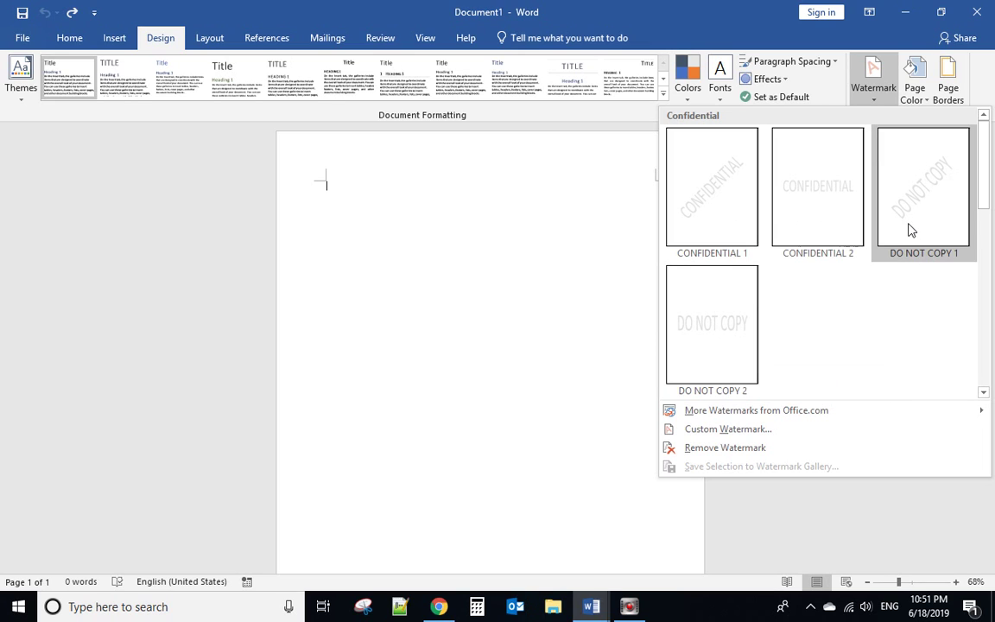
left_click(713, 326)
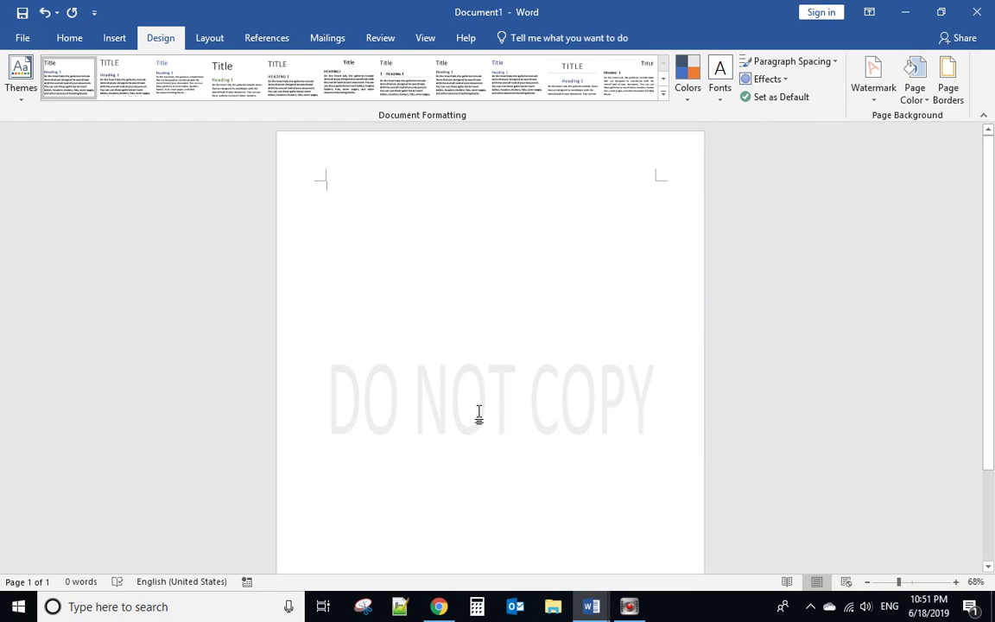
Step: Change the watermark to a custom text watermark reading "ASAP"
left_click(874, 80)
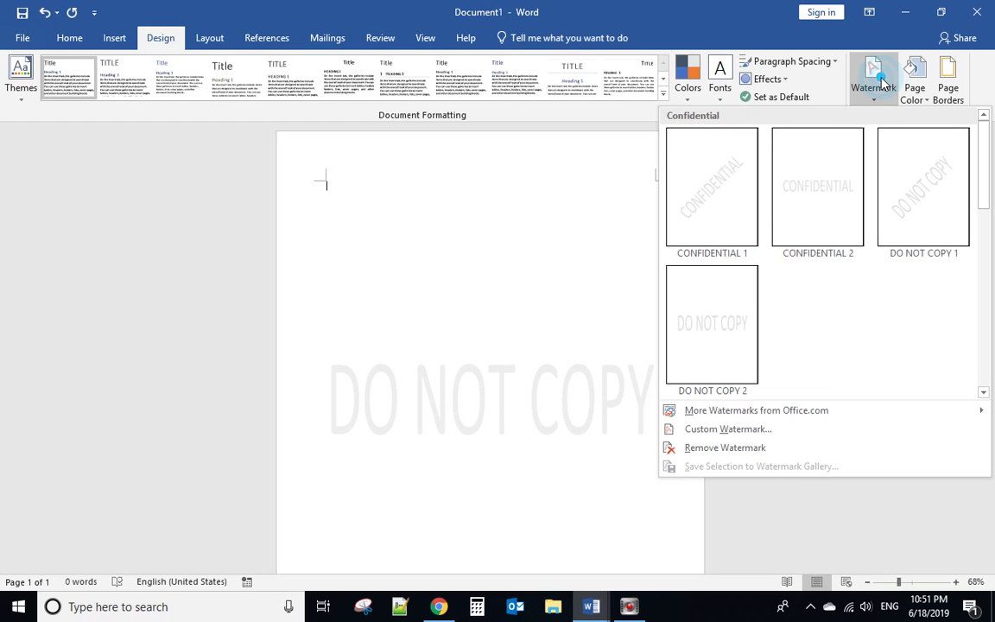
left_click(725, 432)
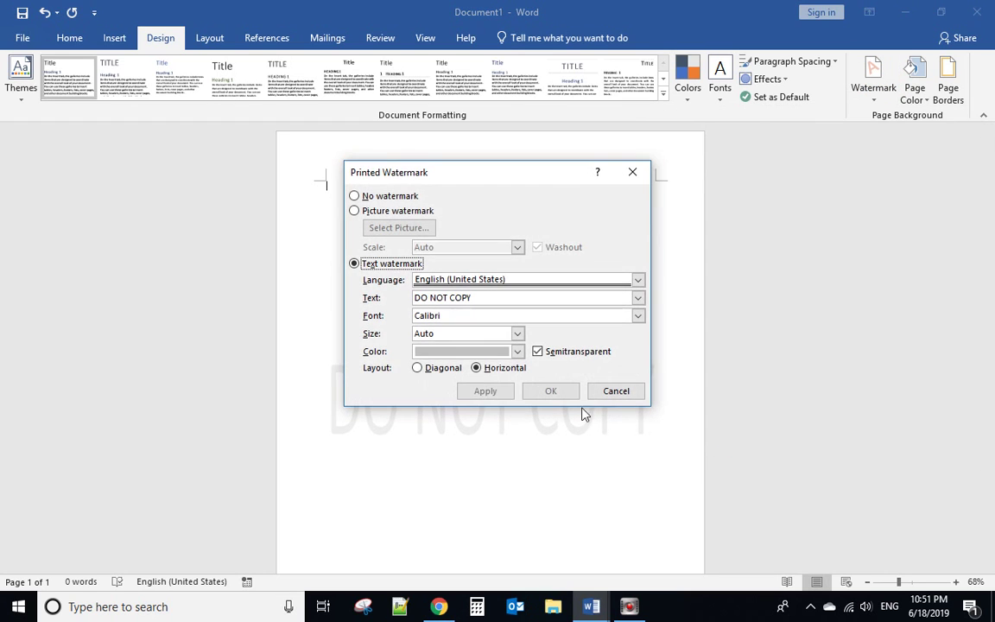
left_click_drag(497, 177, 652, 127)
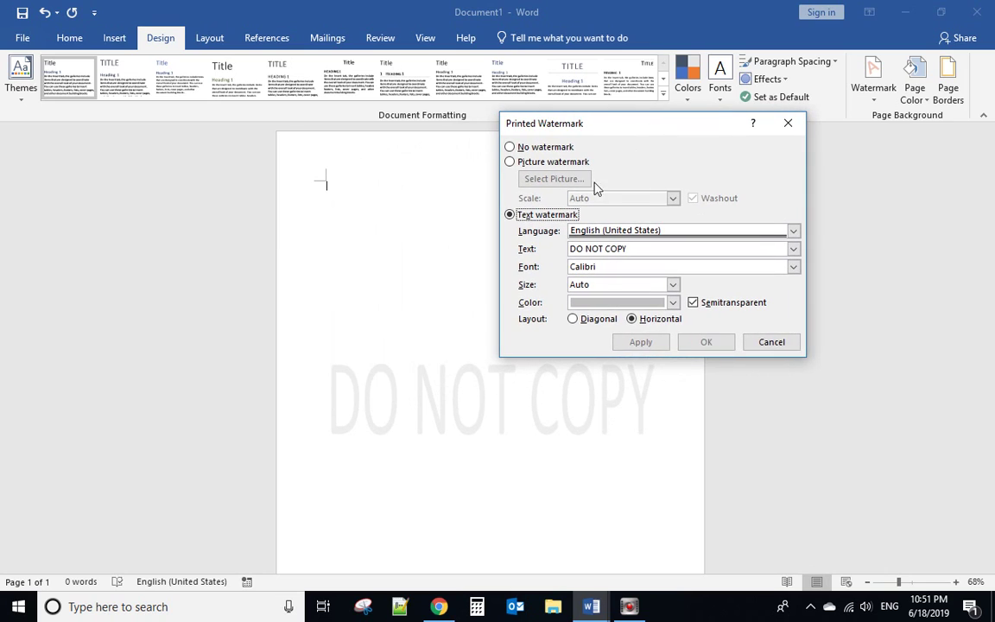
left_click(510, 215)
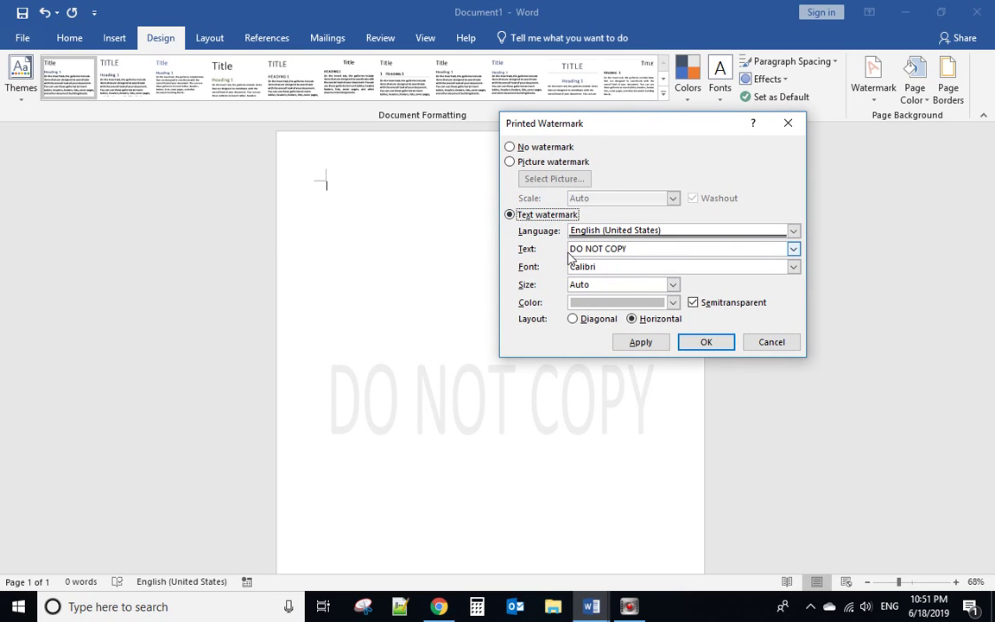
left_click_drag(637, 248, 537, 242)
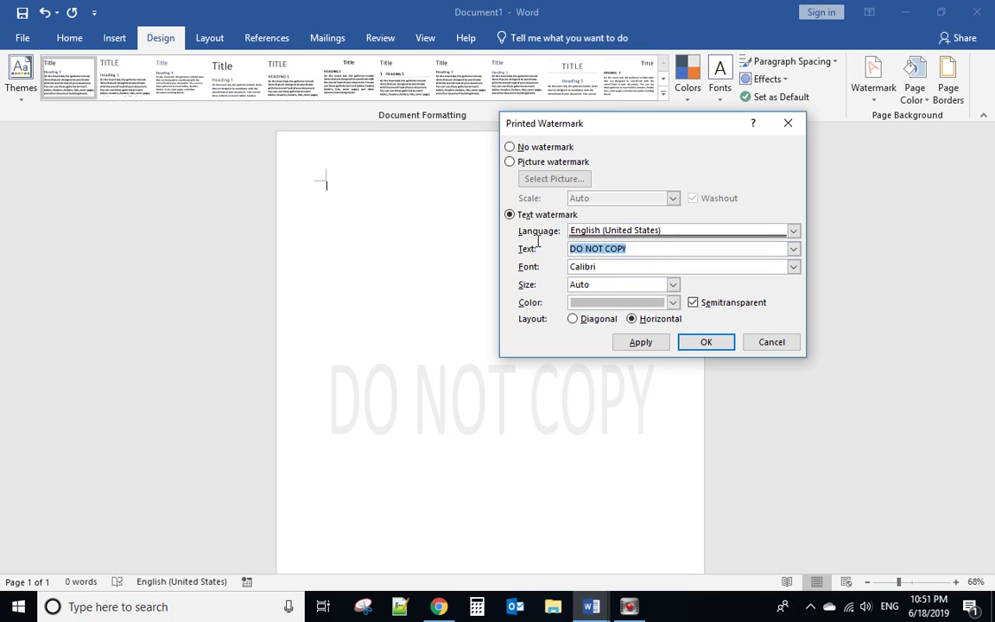
type("ASAP")
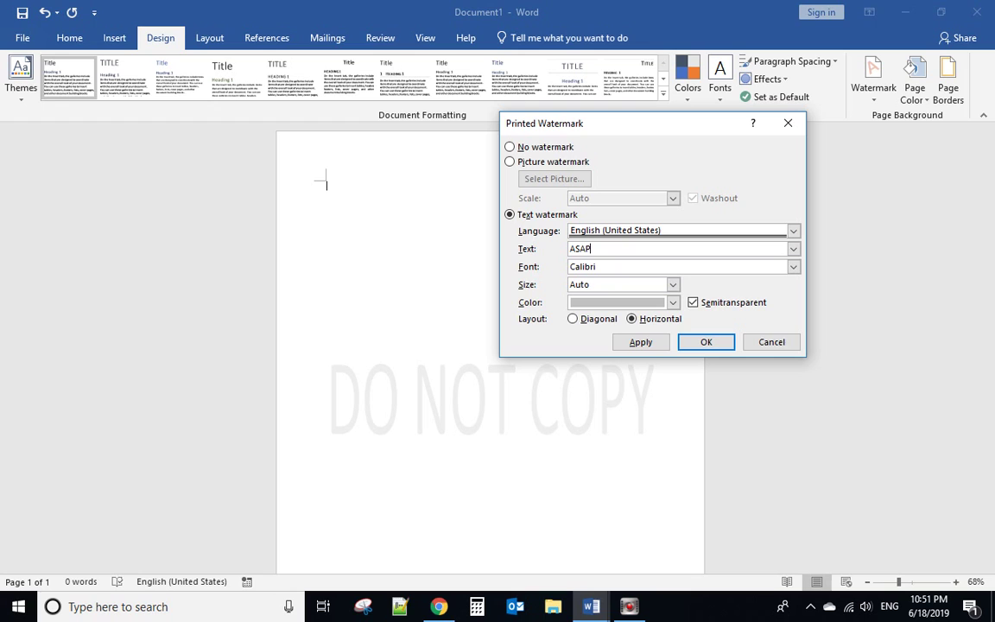
left_click(705, 345)
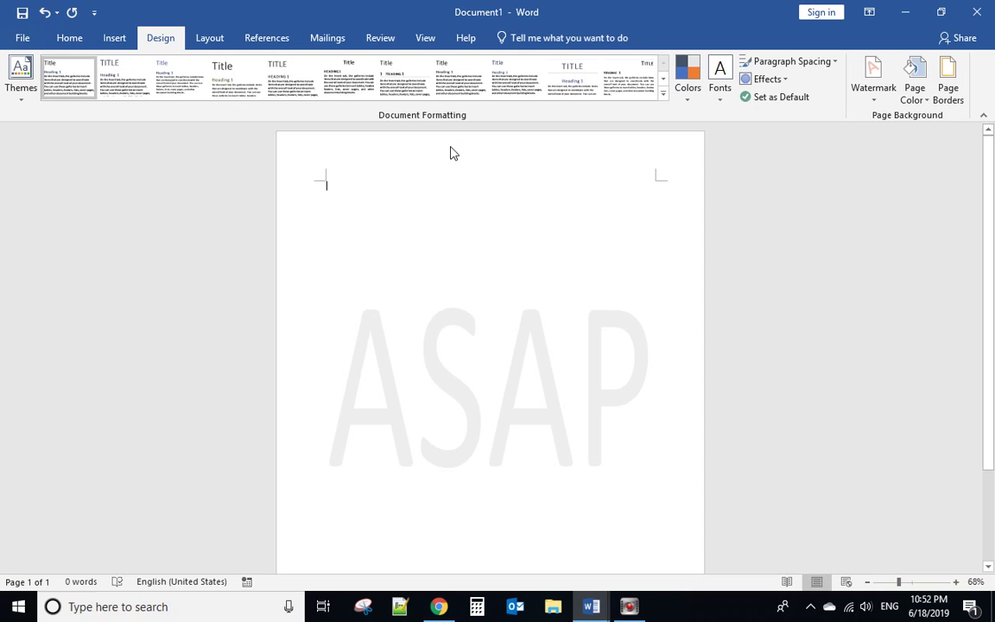
Step: Open the header area, fill the ASAP watermark shape with black, and return to the document body
double_click(382, 145)
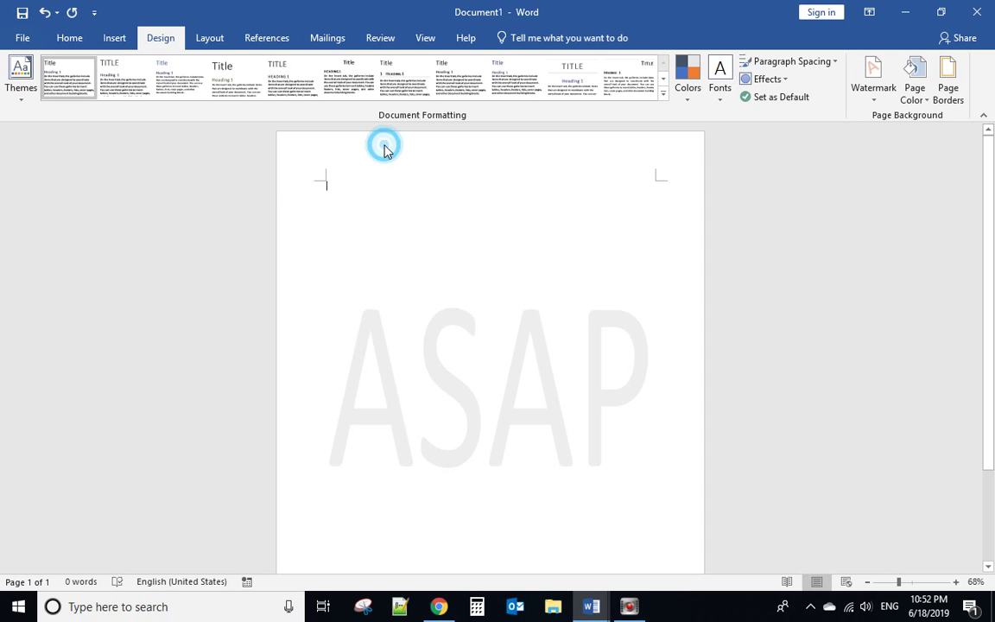
left_click(442, 384)
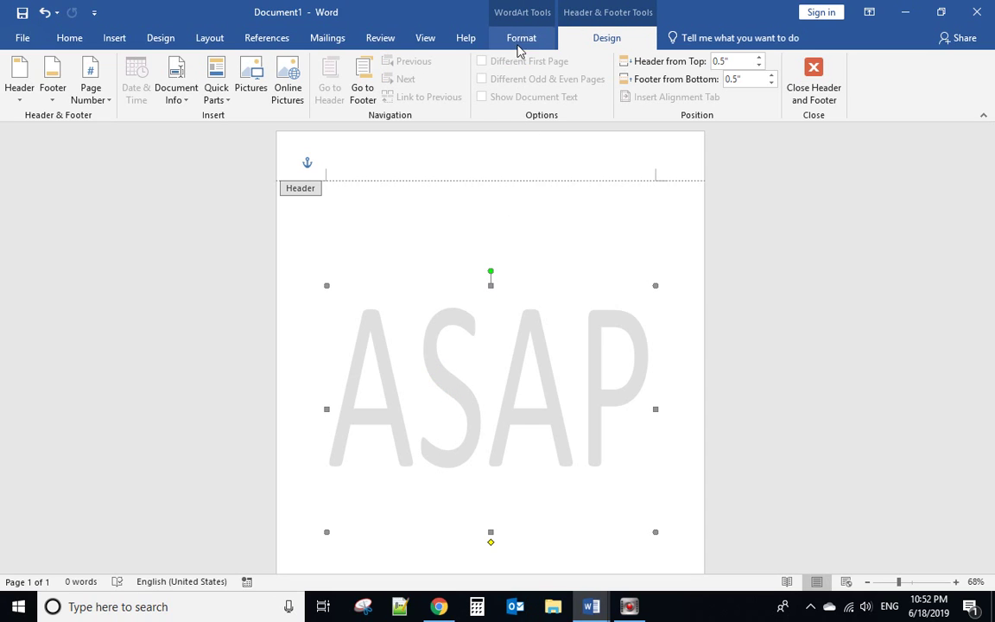
left_click(518, 40)
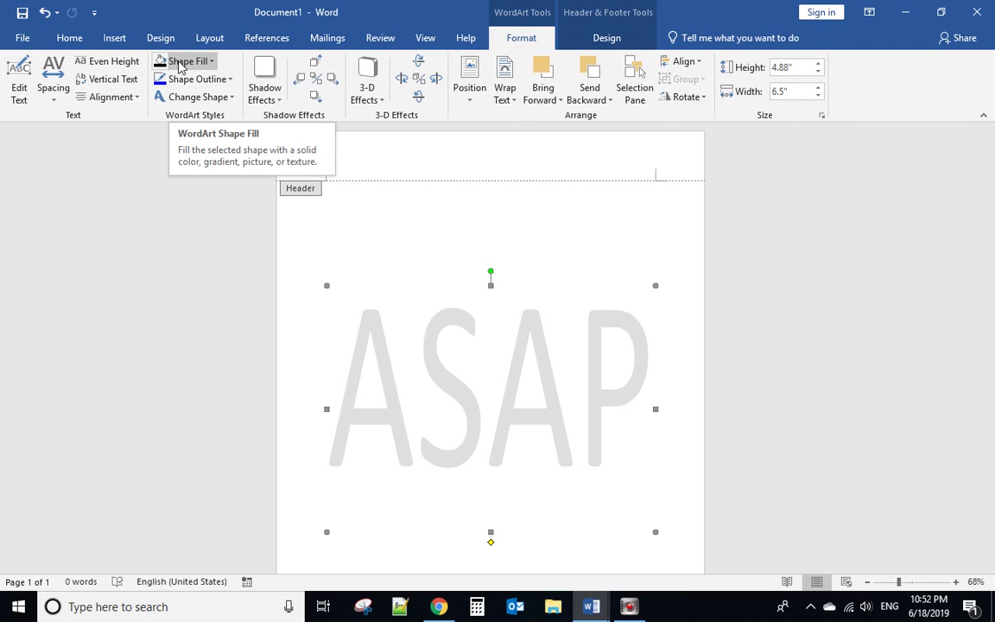
left_click(207, 62)
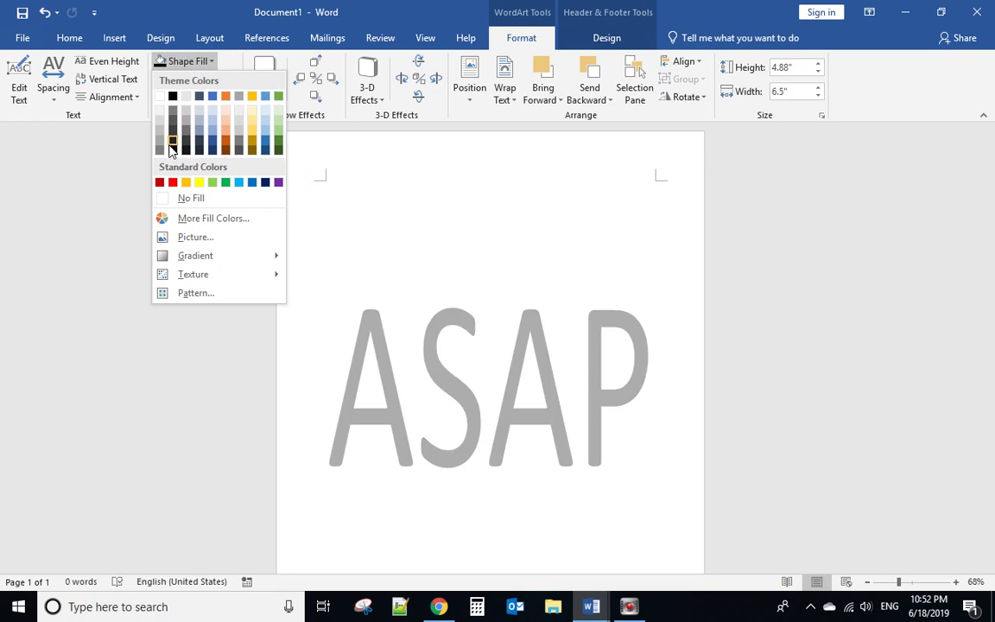
left_click(171, 101)
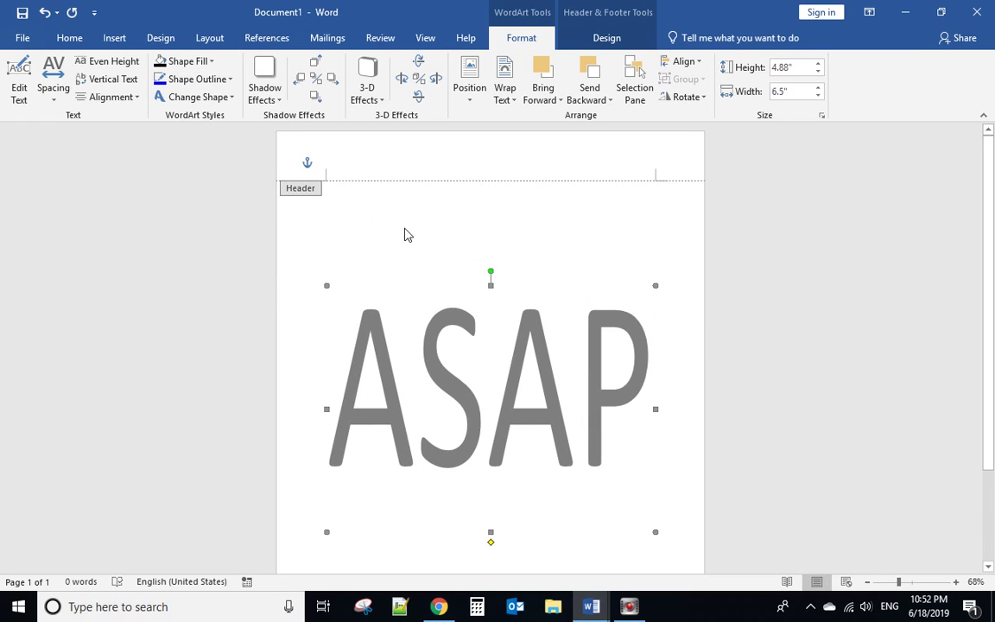
double_click(400, 235)
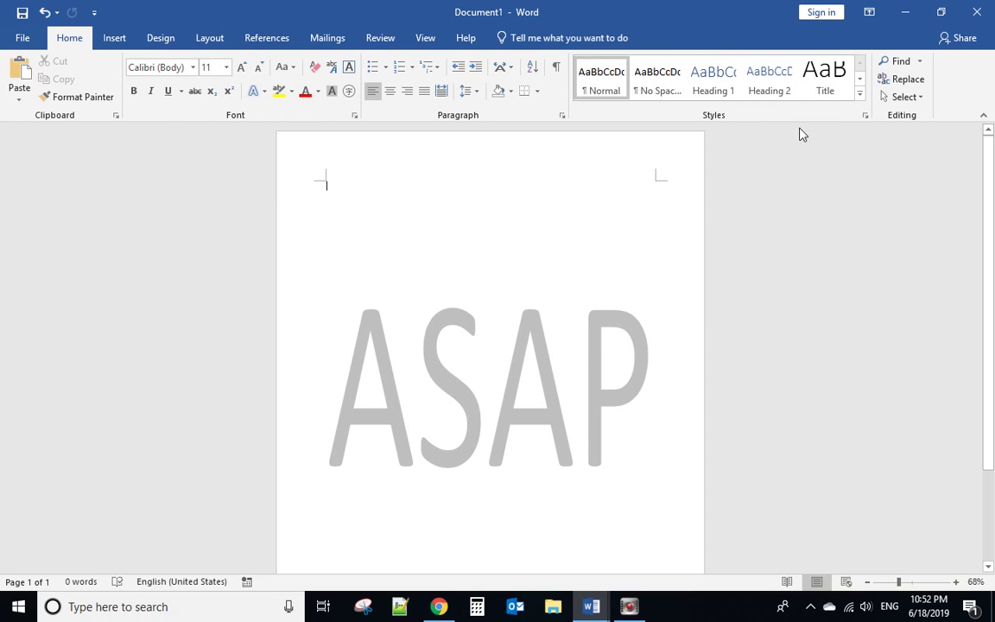
Step: Bring up Document2 to compare its CONFIDENTIAL watermark with the ASAP one, and close Document2 without saving
mouse_move(591, 604)
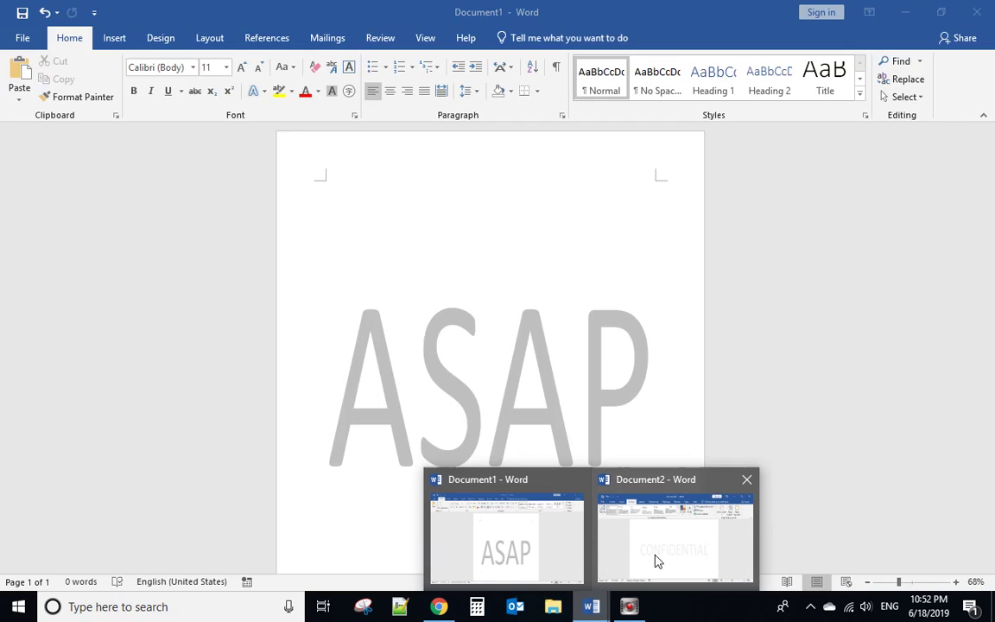
left_click(656, 567)
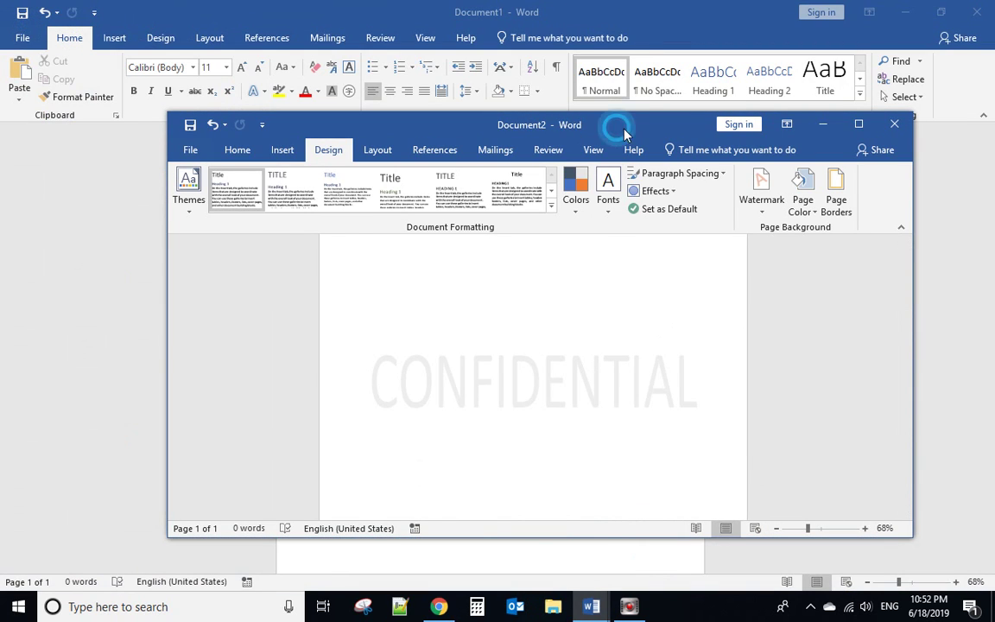
left_click_drag(623, 134, 914, 134)
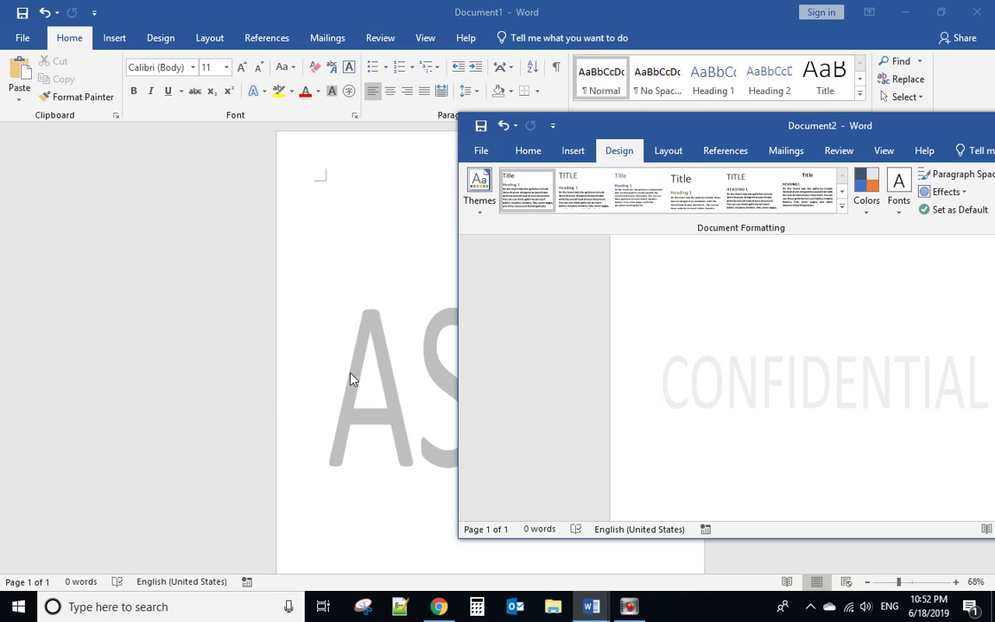
left_click_drag(682, 114, 354, 102)
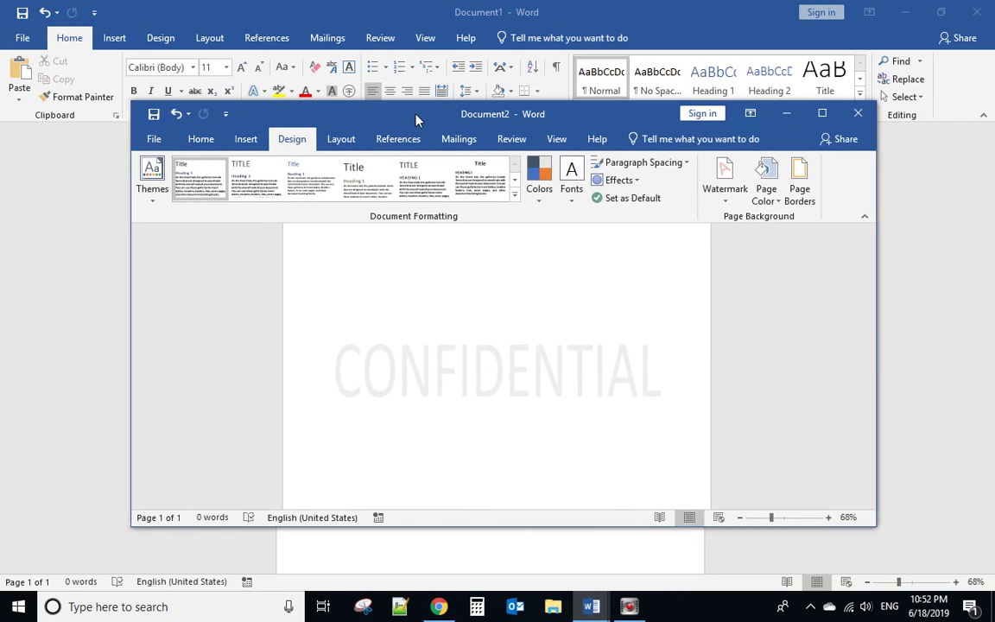
left_click(855, 115)
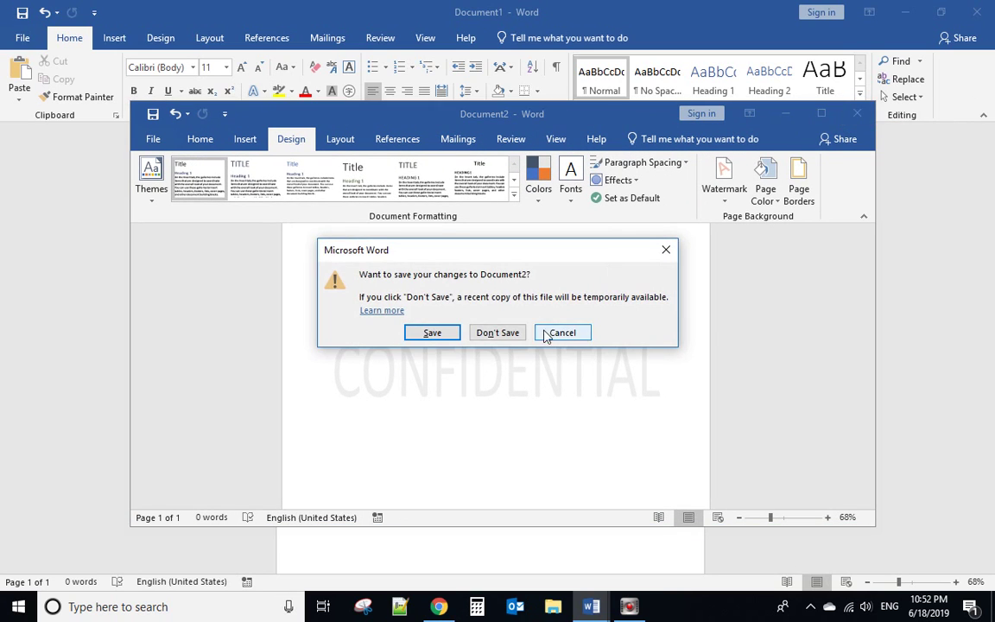
left_click(515, 334)
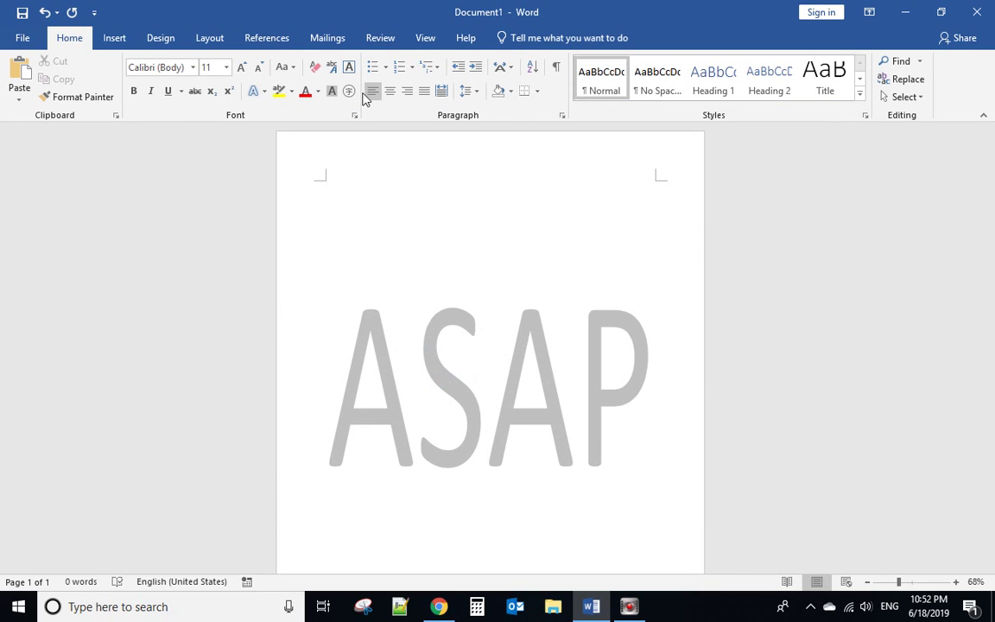
Step: Replace the text watermark with a picture watermark using logo.png from the Pictures folder
left_click(162, 40)
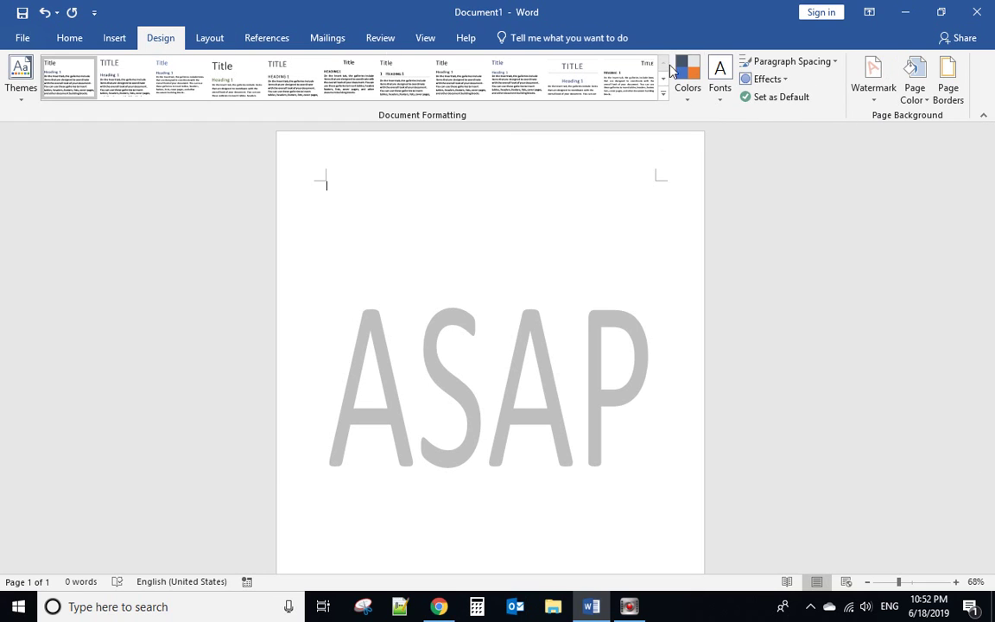
left_click(867, 95)
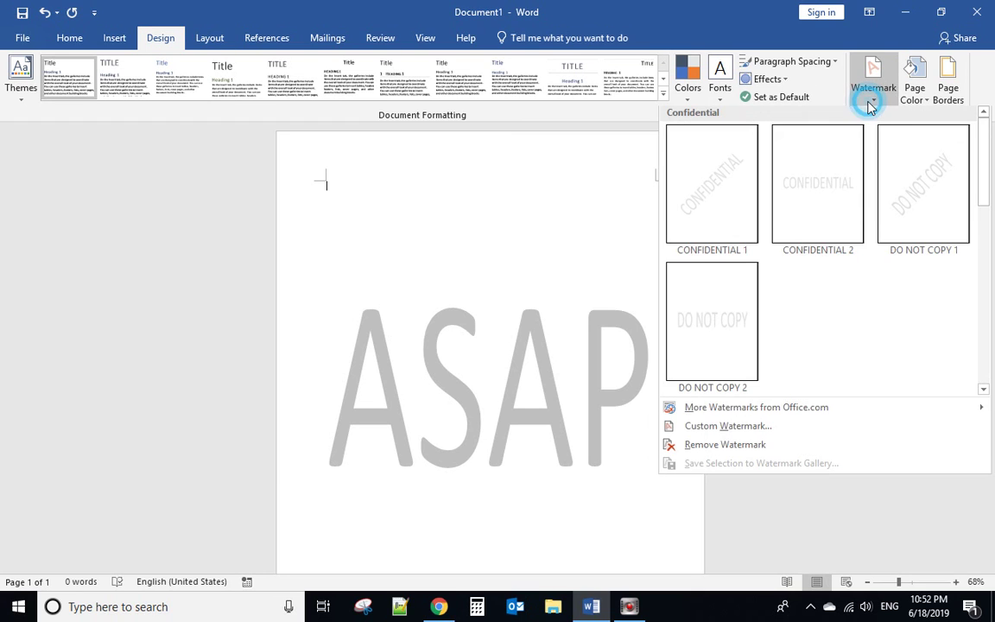
left_click(707, 432)
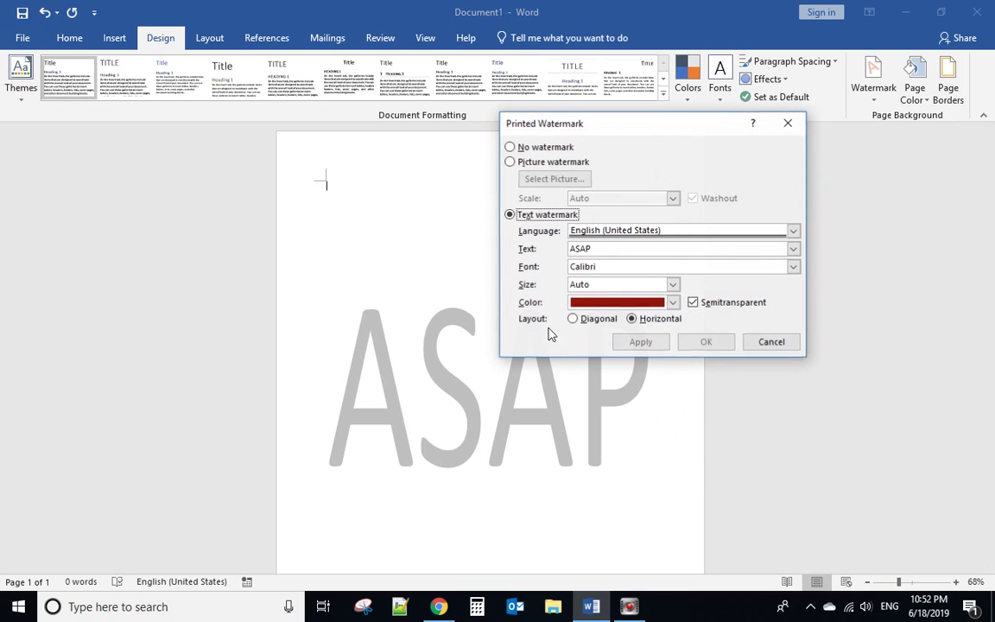
left_click(512, 164)
left_click(554, 180)
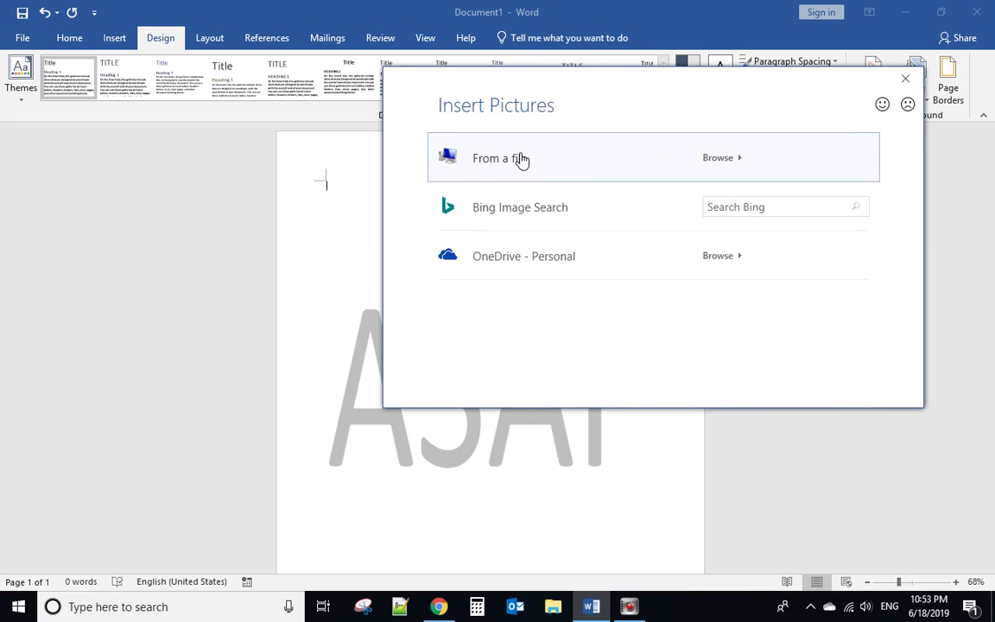
left_click(501, 162)
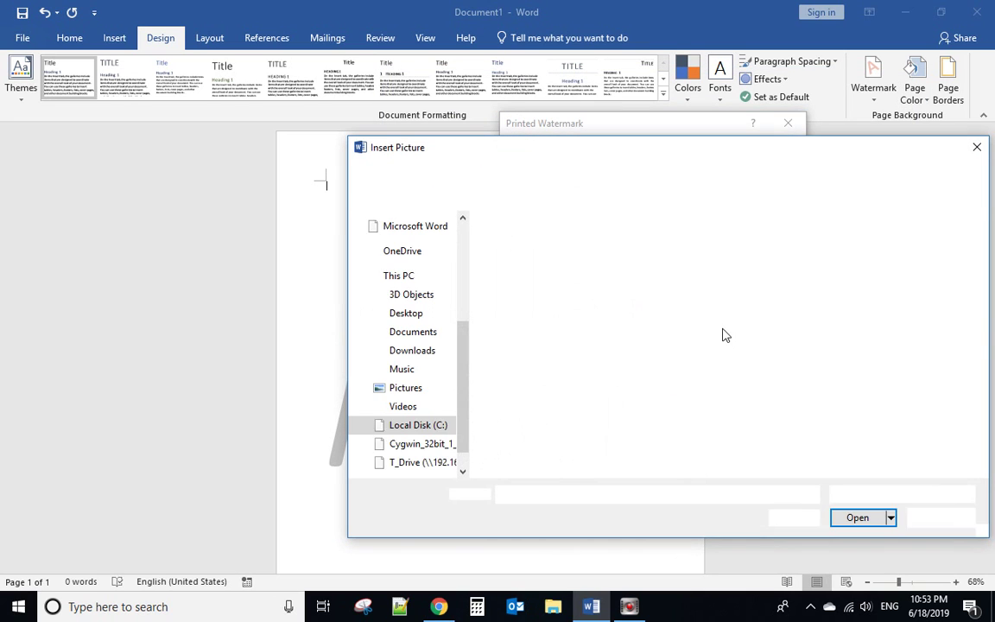
left_click(656, 423)
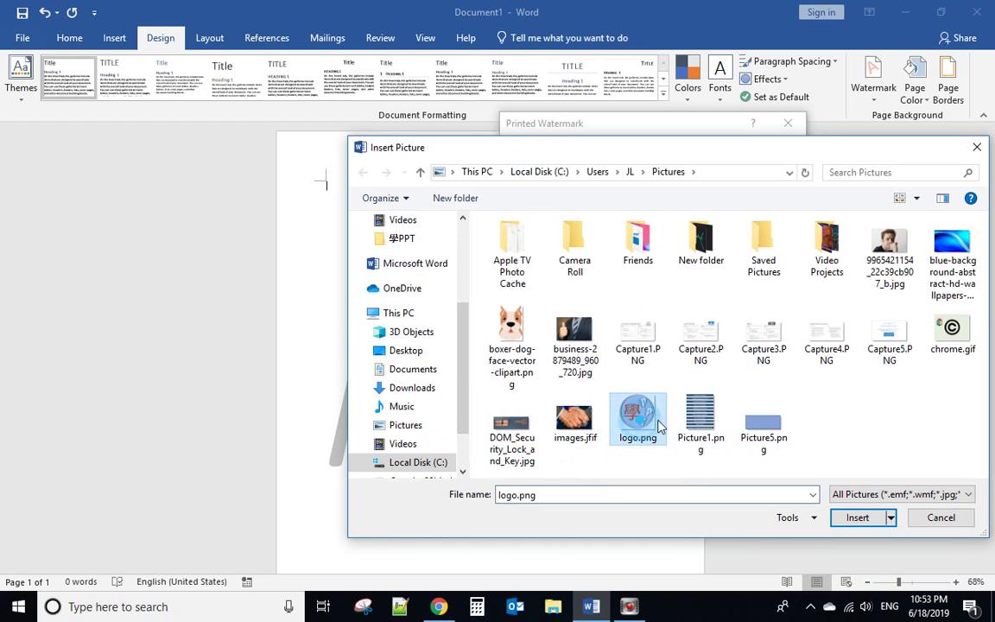
left_click(859, 518)
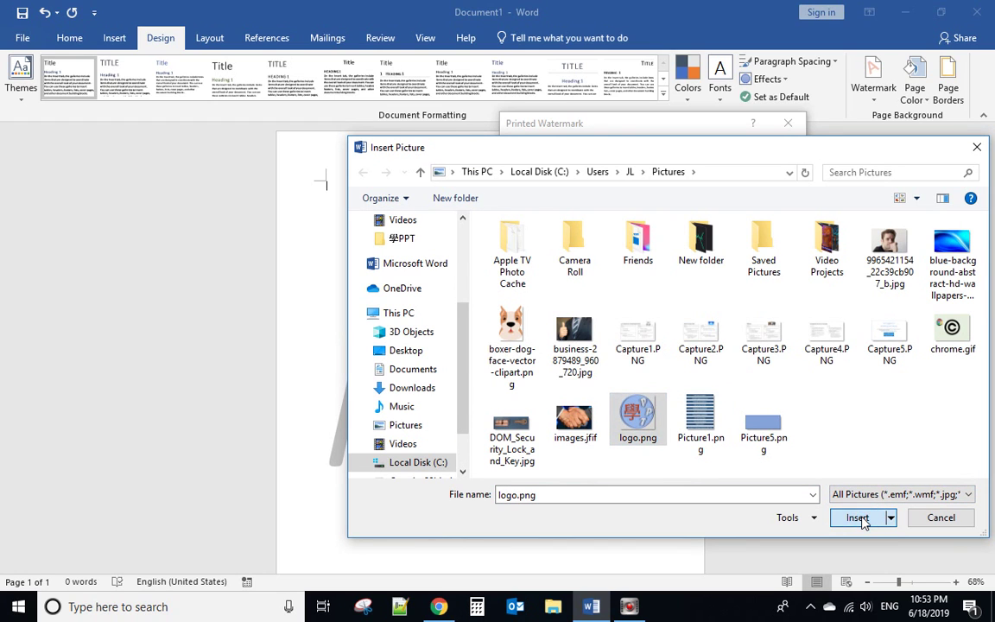
left_click(705, 342)
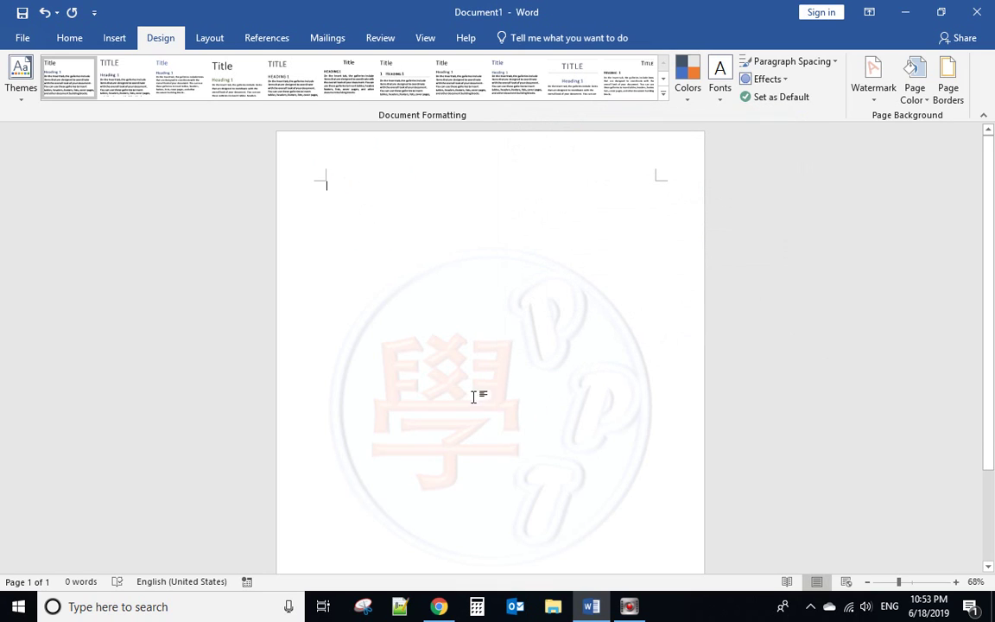
scroll(519, 415, "down", 1)
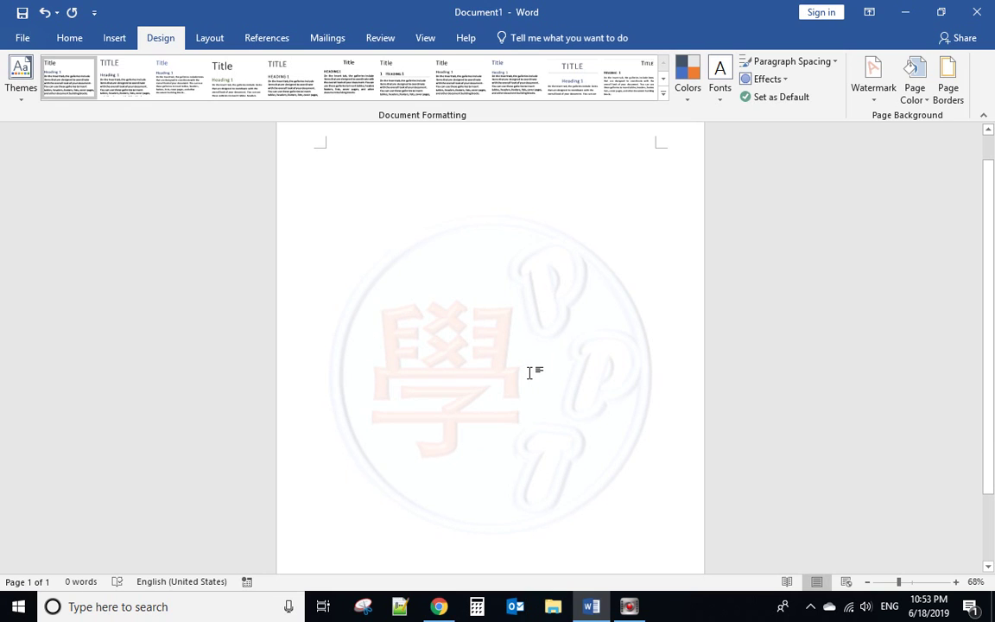
scroll(462, 289, "up", 1)
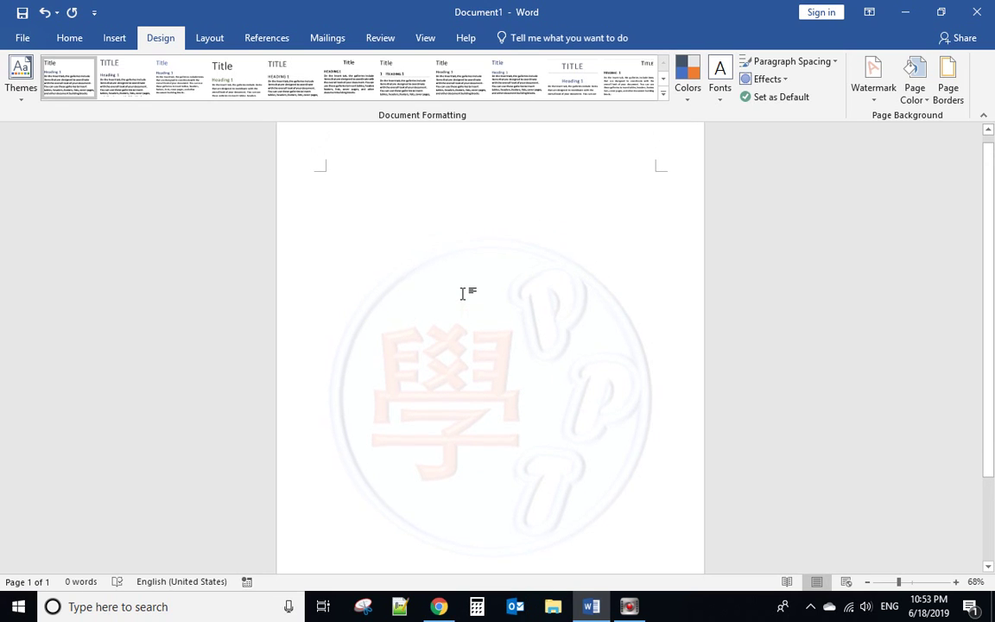
Step: Open the picture correction options for the logo watermark through the header area
double_click(391, 143)
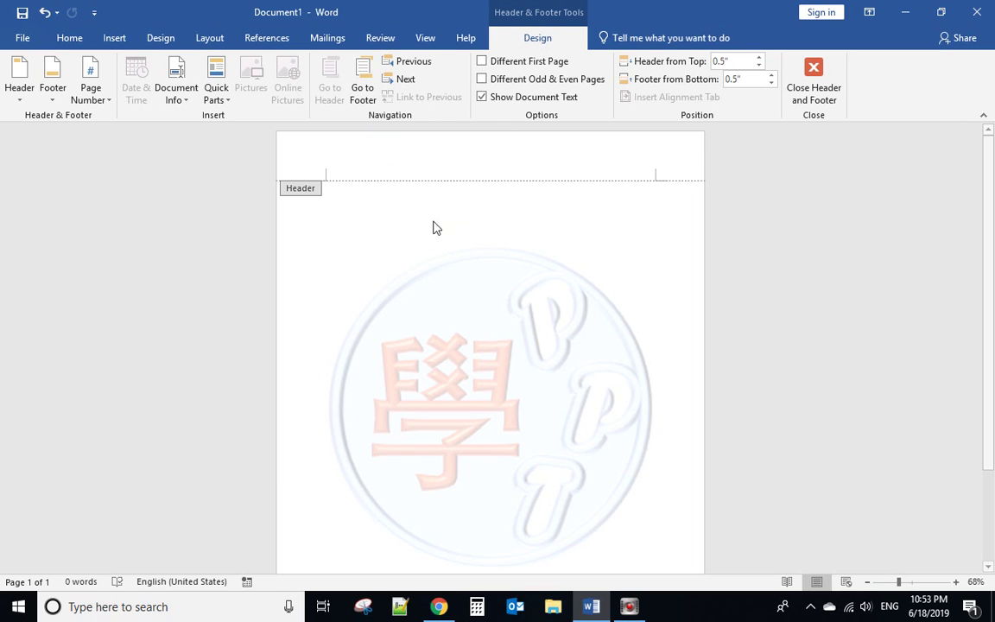
left_click(462, 381)
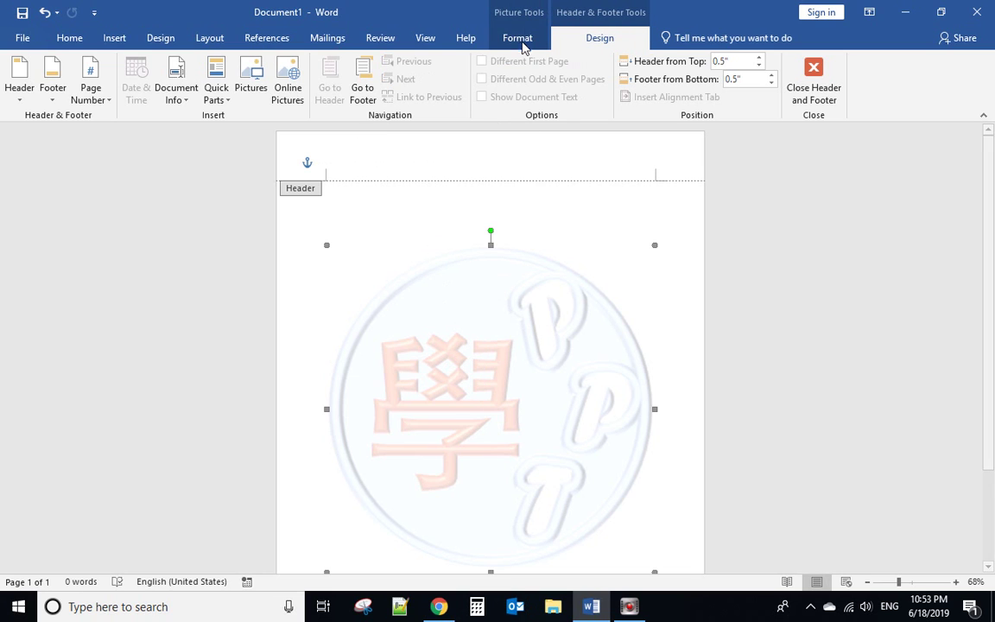
left_click(510, 39)
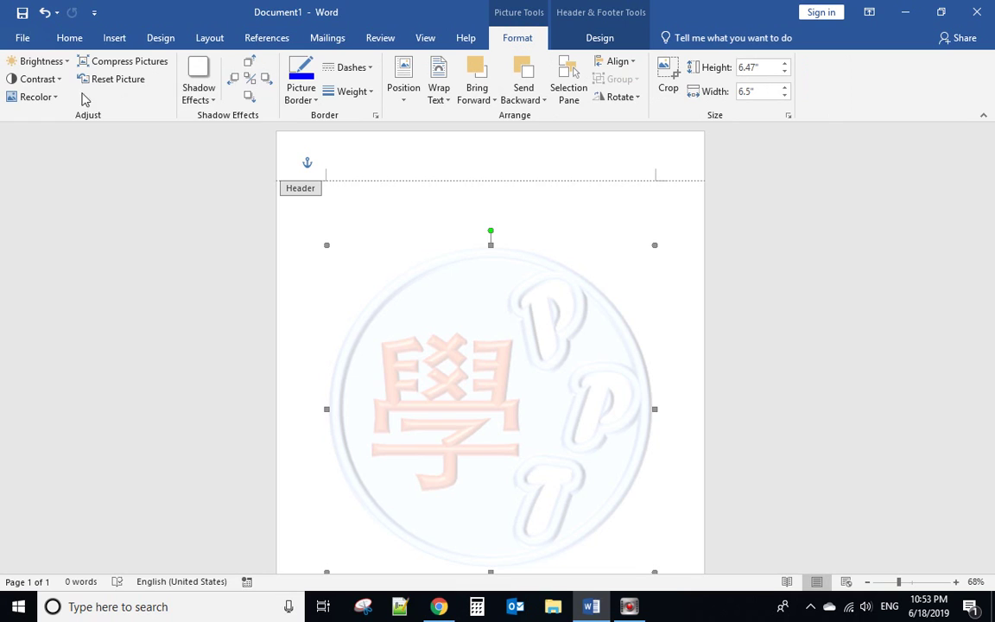
left_click(43, 83)
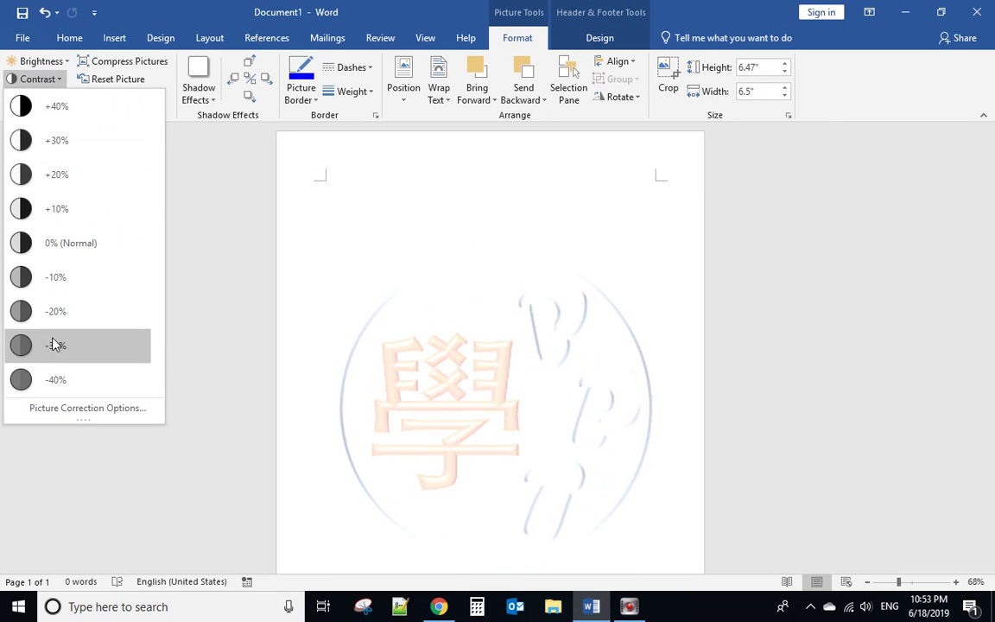
left_click(71, 413)
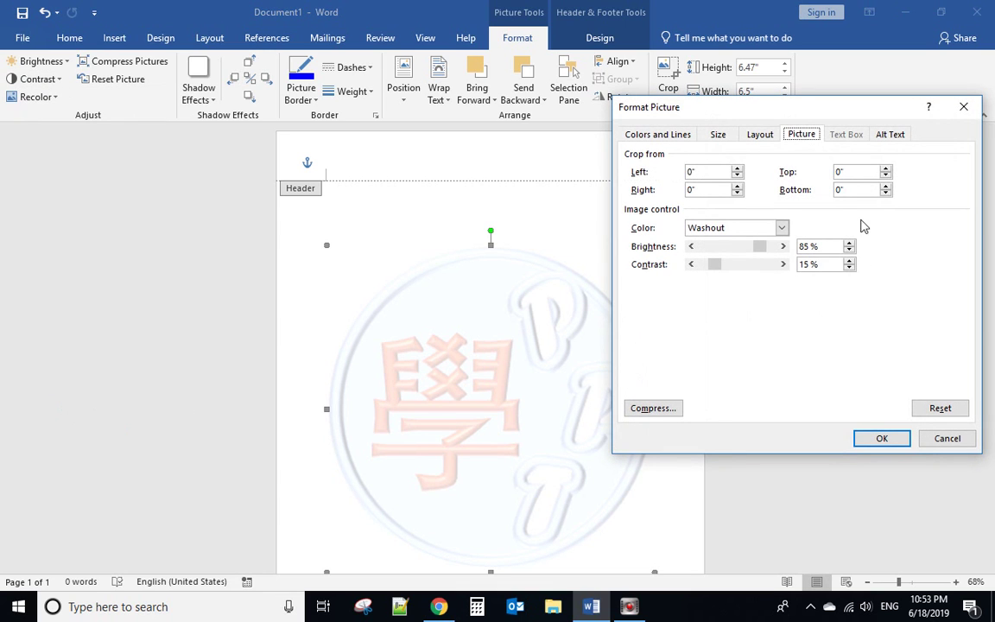
Step: Set the logo watermark's brightness to 74 %, apply it, and return to the document body
left_click_drag(758, 113, 799, 97)
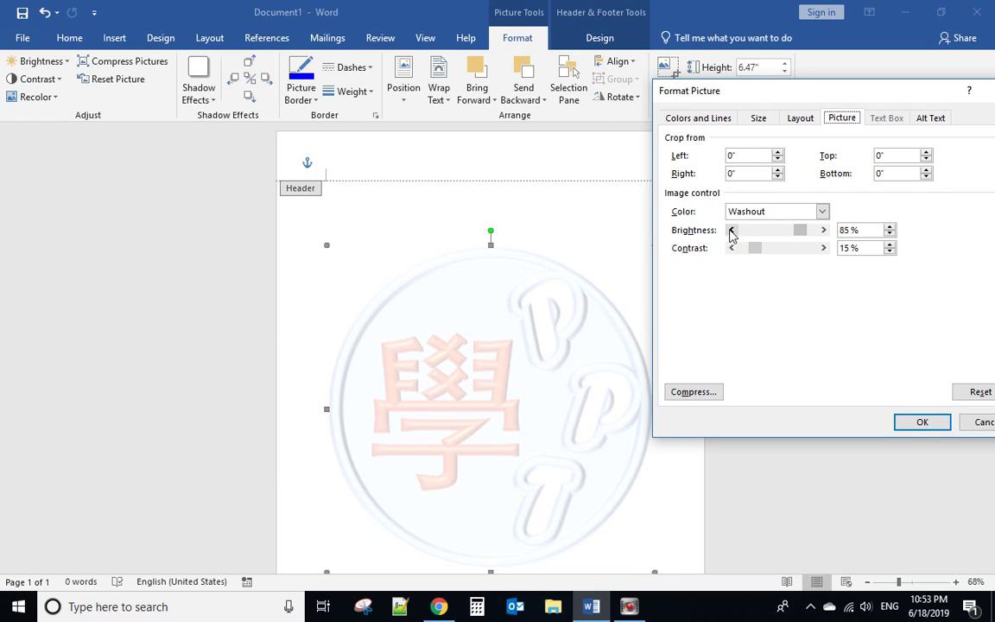
left_click_drag(802, 231, 795, 237)
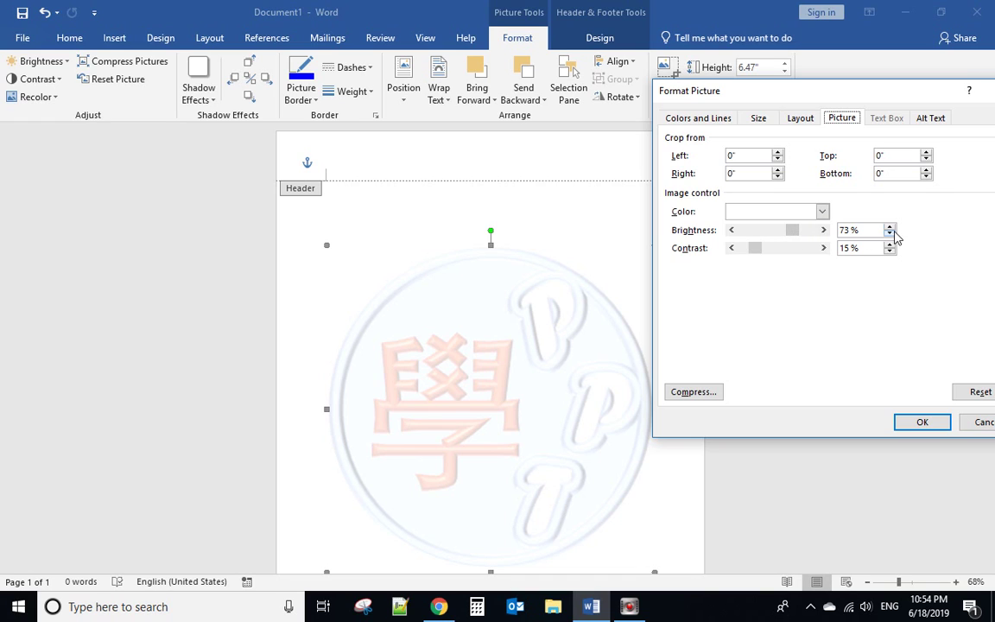
left_click(889, 226)
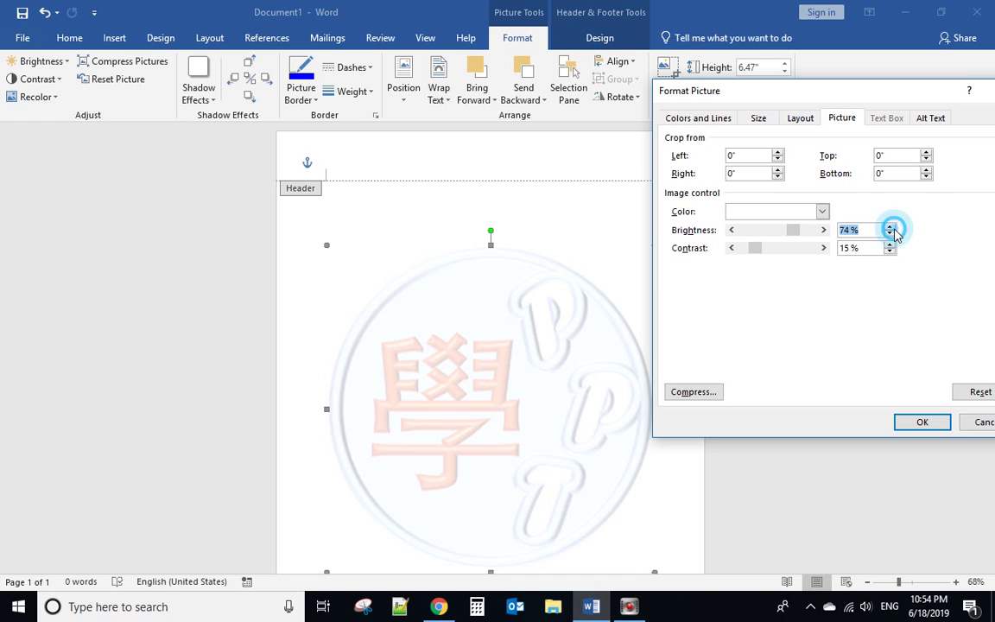
left_click(921, 424)
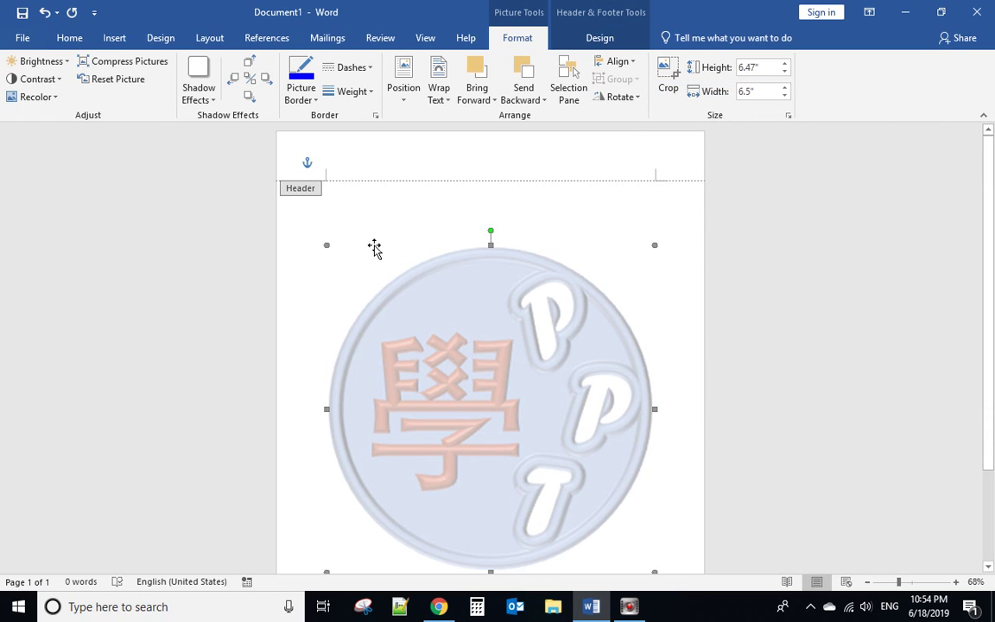
double_click(384, 206)
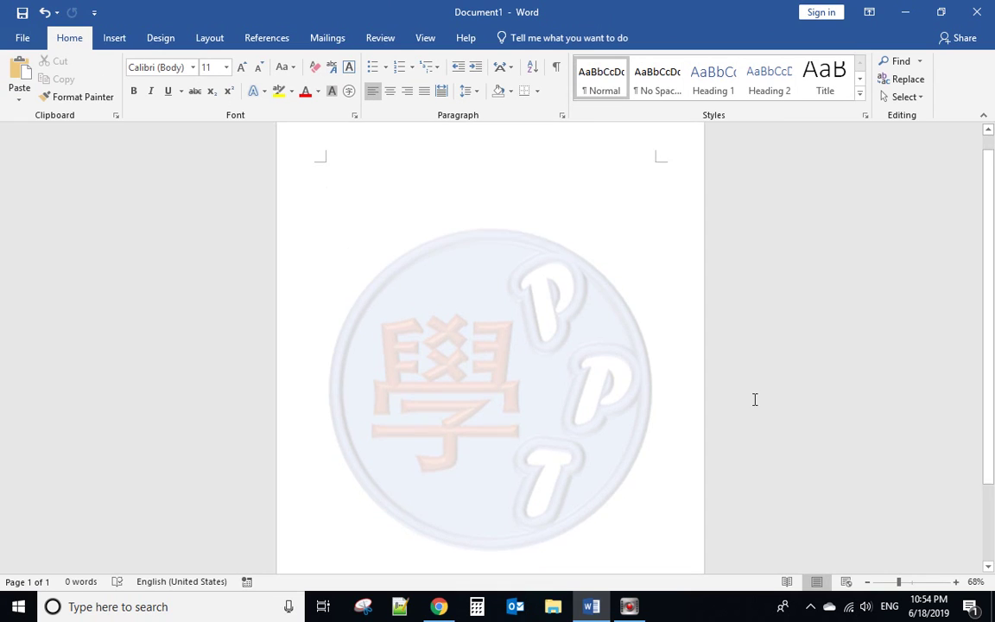
Step: Generate sample text over the watermark with =rand(10,3), giving ten paragraphs of three sentences each
scroll(753, 399, "down", 3)
scroll(417, 318, "up", 1)
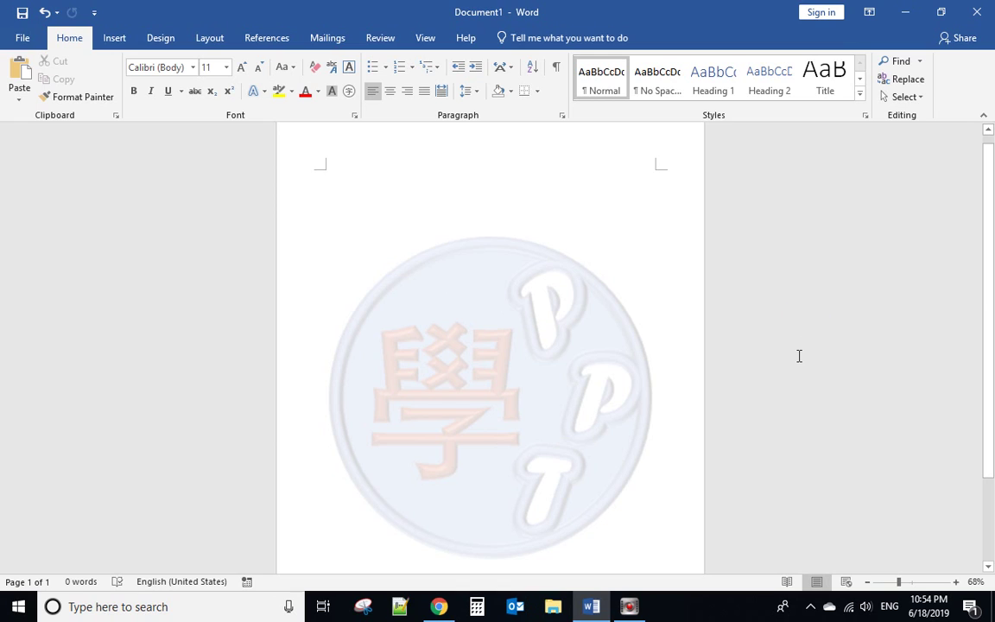
scroll(799, 355, "down", 1)
scroll(799, 356, "up", 1)
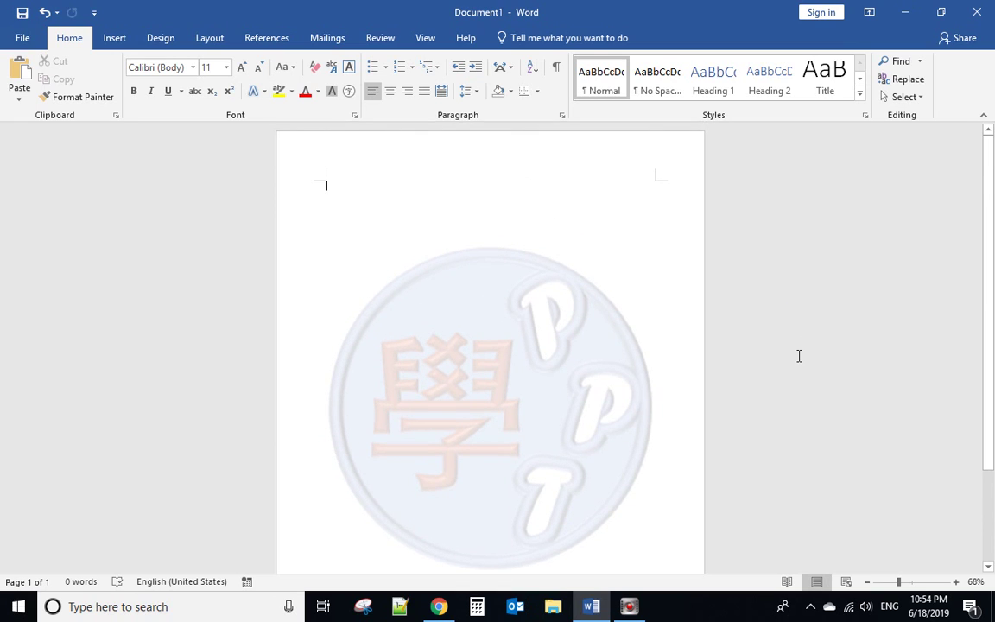
type("1")
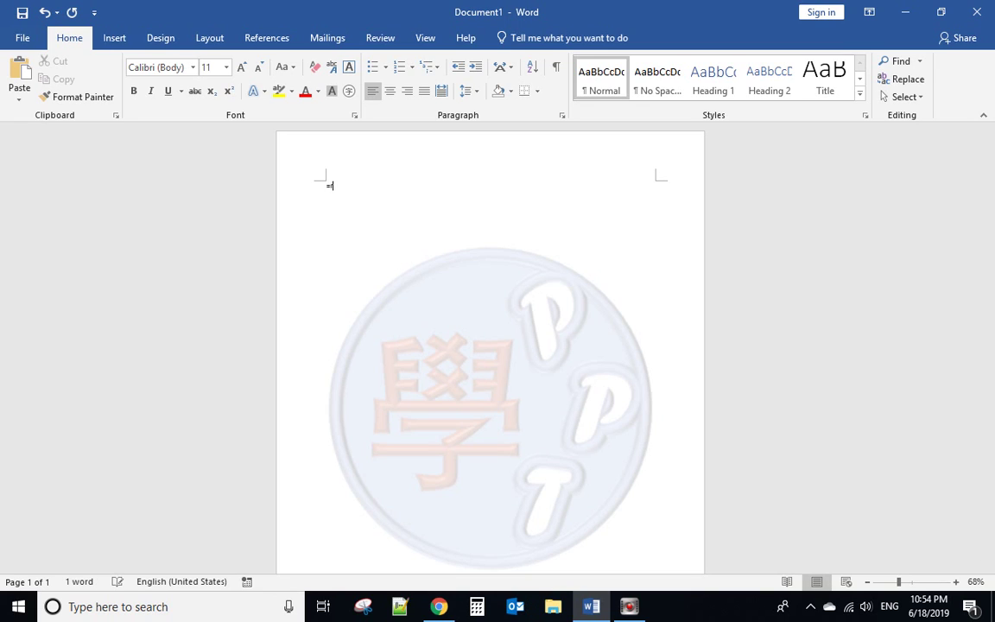
type("(10,3)")
key("Return")
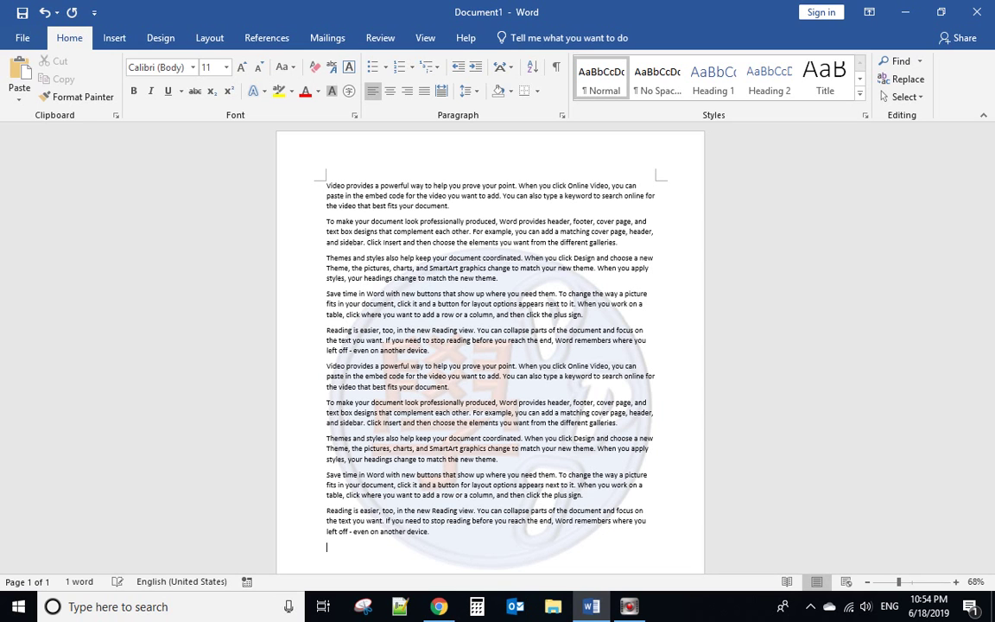
scroll(408, 399, "down", 1)
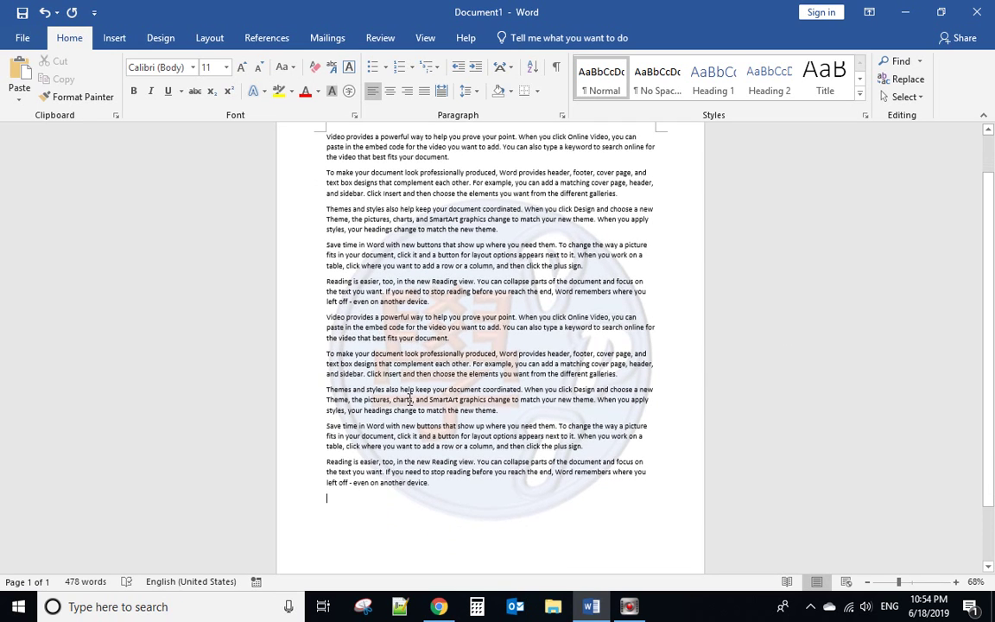
scroll(408, 399, "up", 1)
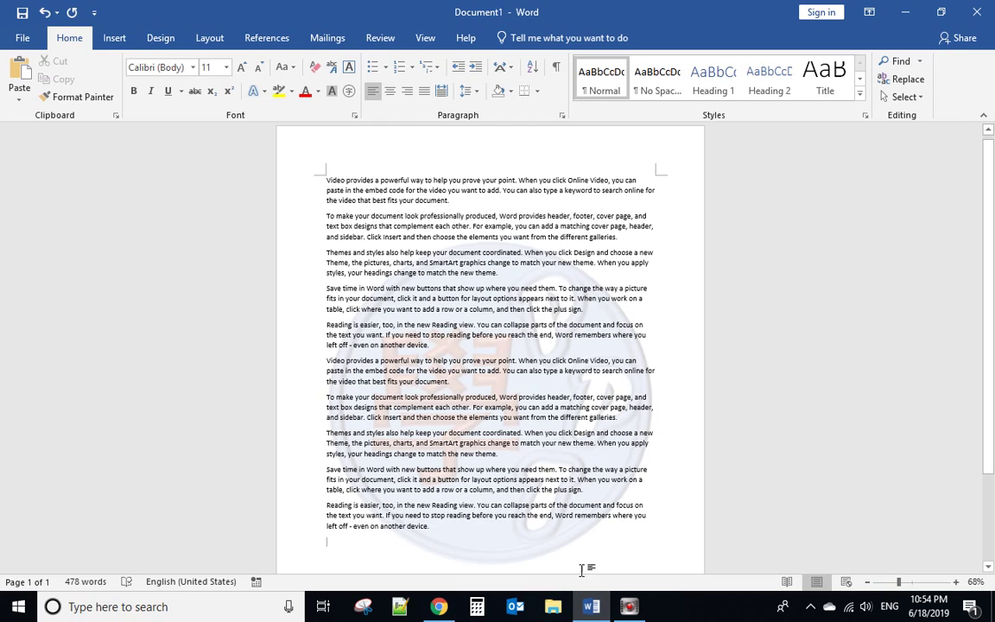